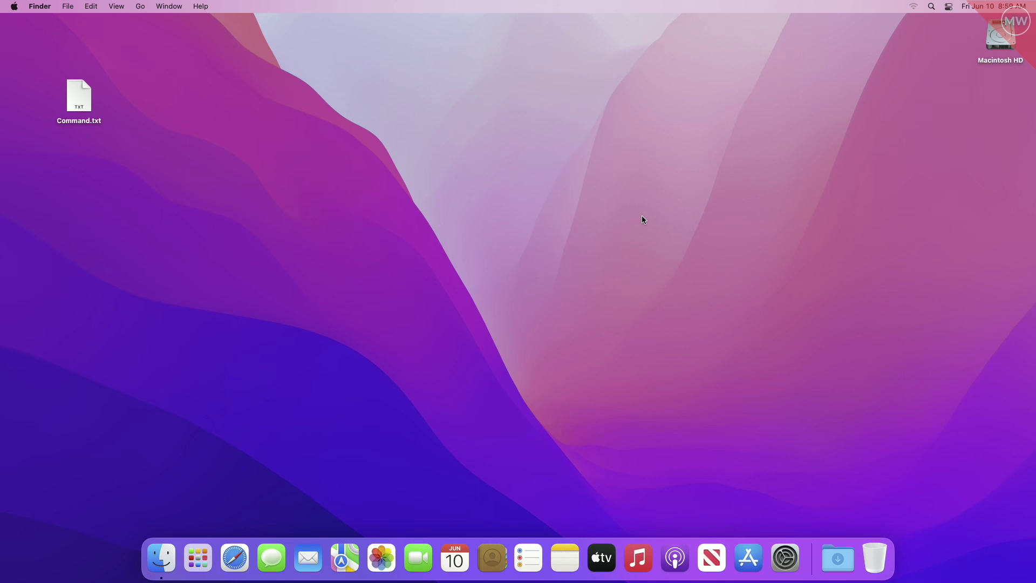
- Quit Terminal now that the macOS 13 beta installer drive exists, and begin restarting the Mac
key(F4)
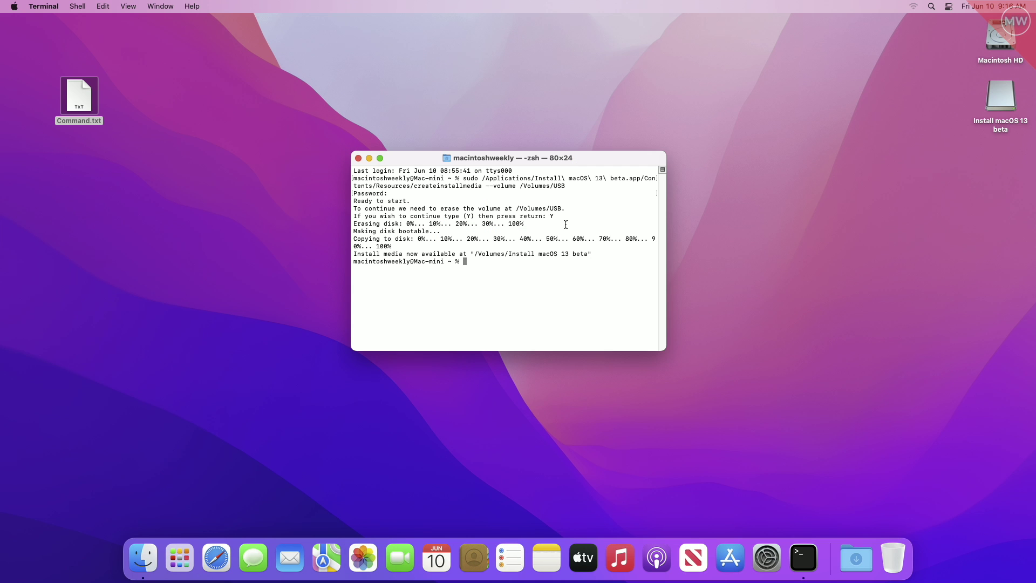
click(44, 6)
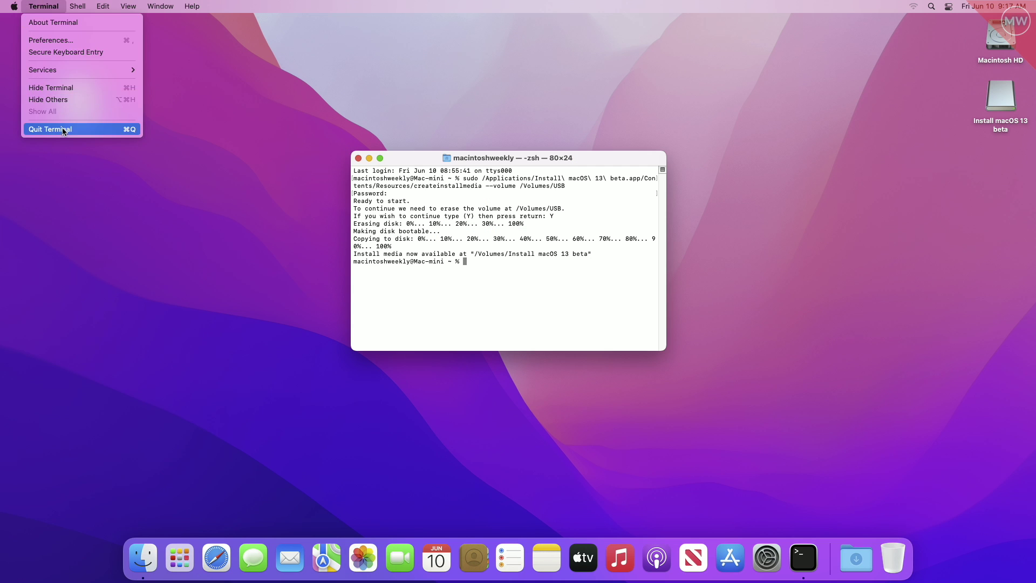
click(54, 130)
click(3, 4)
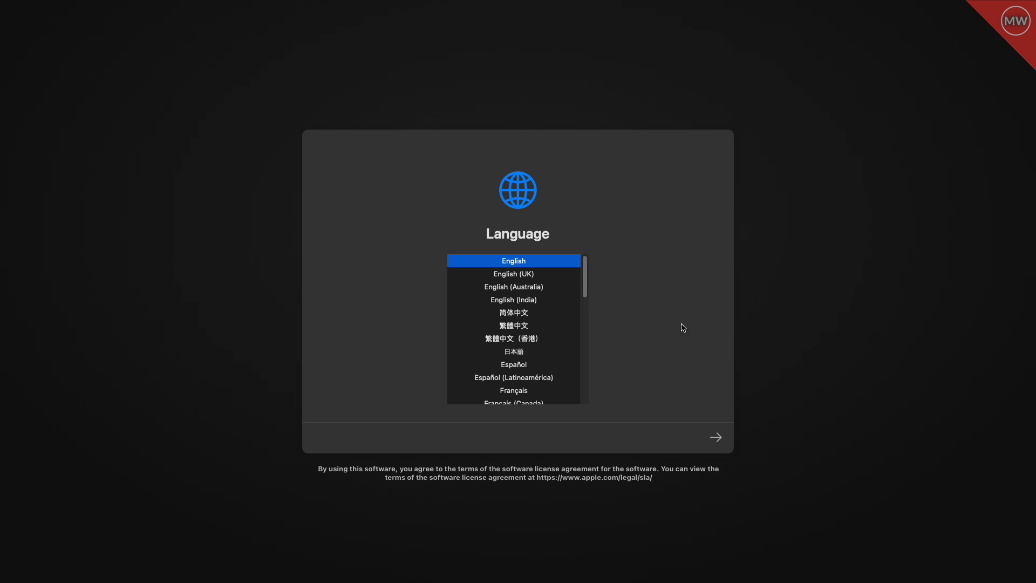
- Keep English as the Recovery language and continue to the recovery utilities list
click(715, 438)
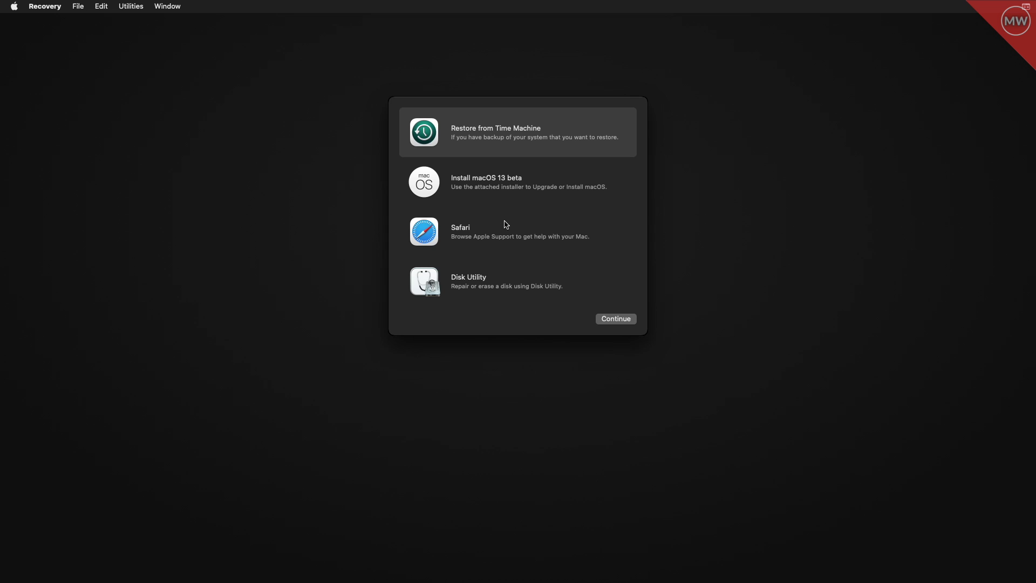
- Launch Disk Utility from Recovery and show all devices in its sidebar
click(475, 280)
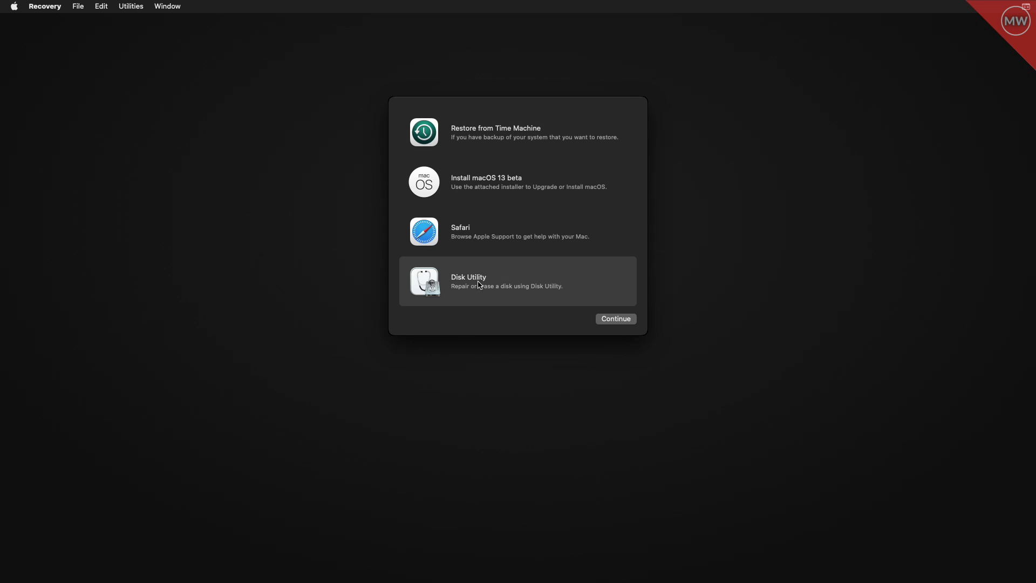
click(614, 320)
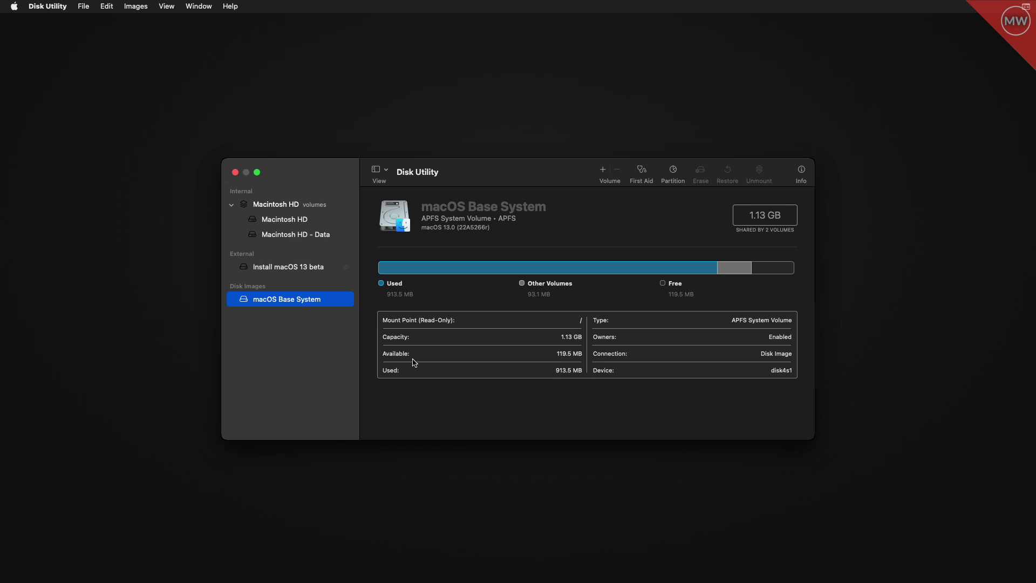
click(377, 169)
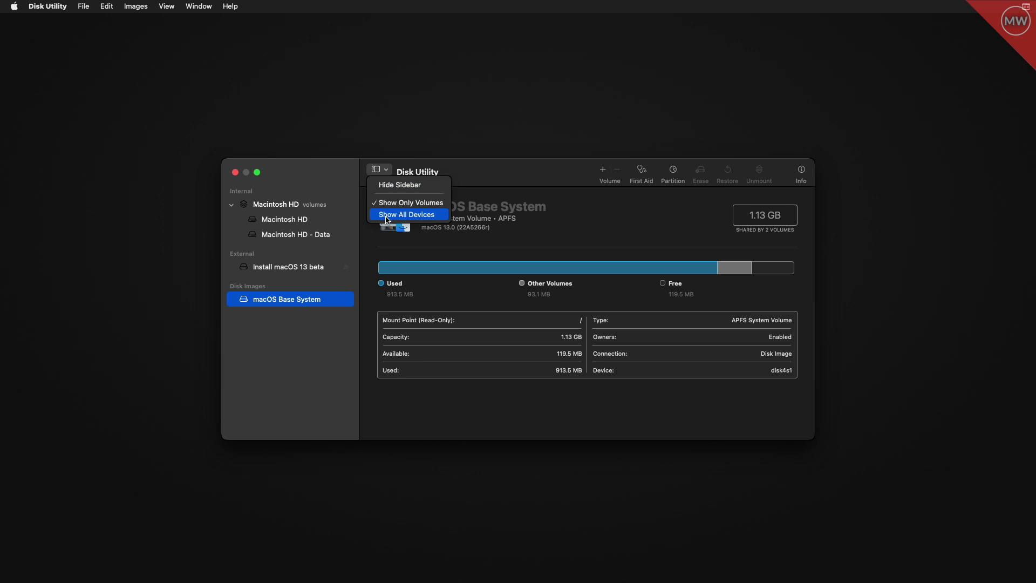
click(400, 213)
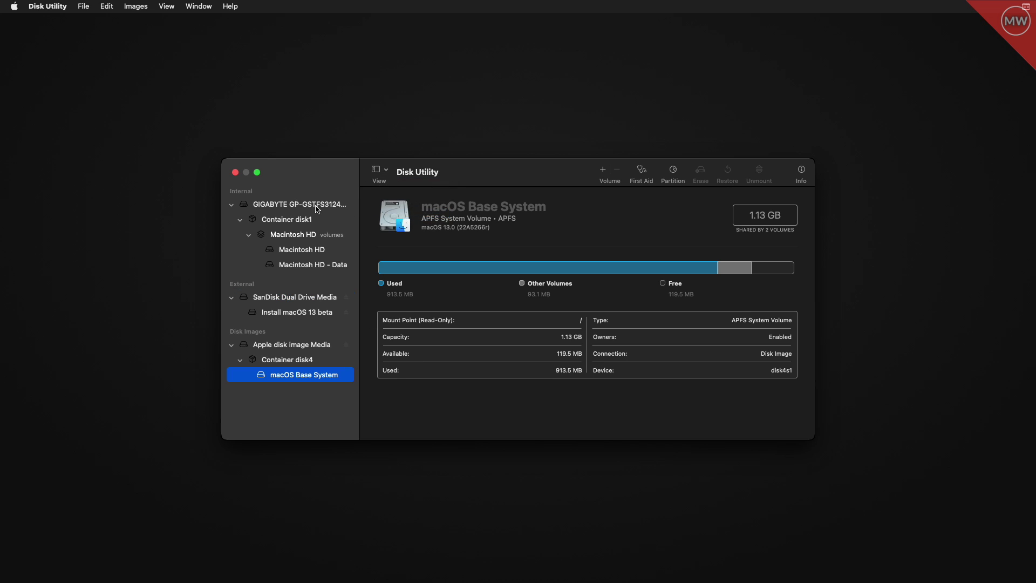
- Erase the GIGABYTE disk as APFS with GUID Partition Map, named 'Macintosh HD'
click(317, 205)
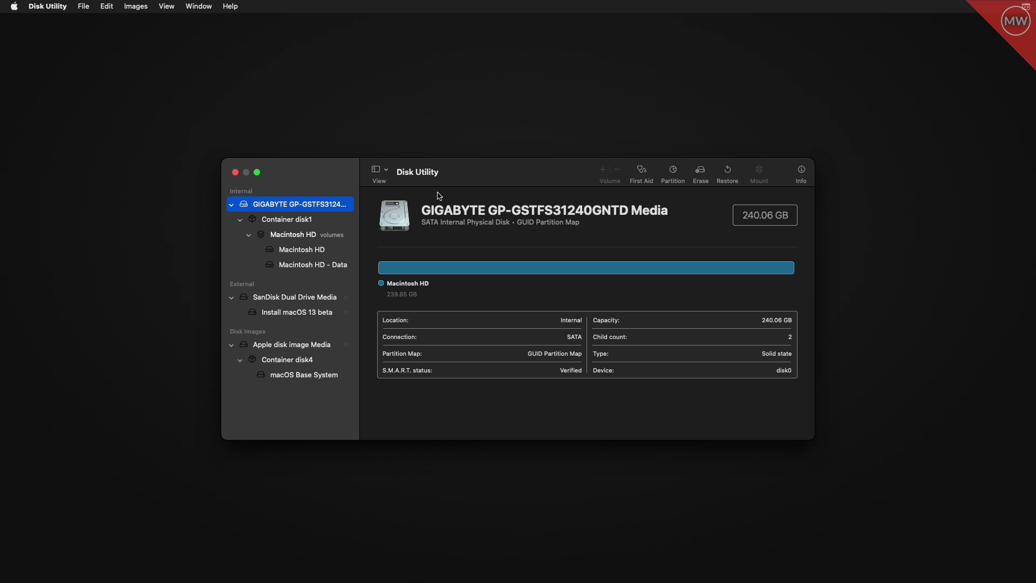
click(700, 172)
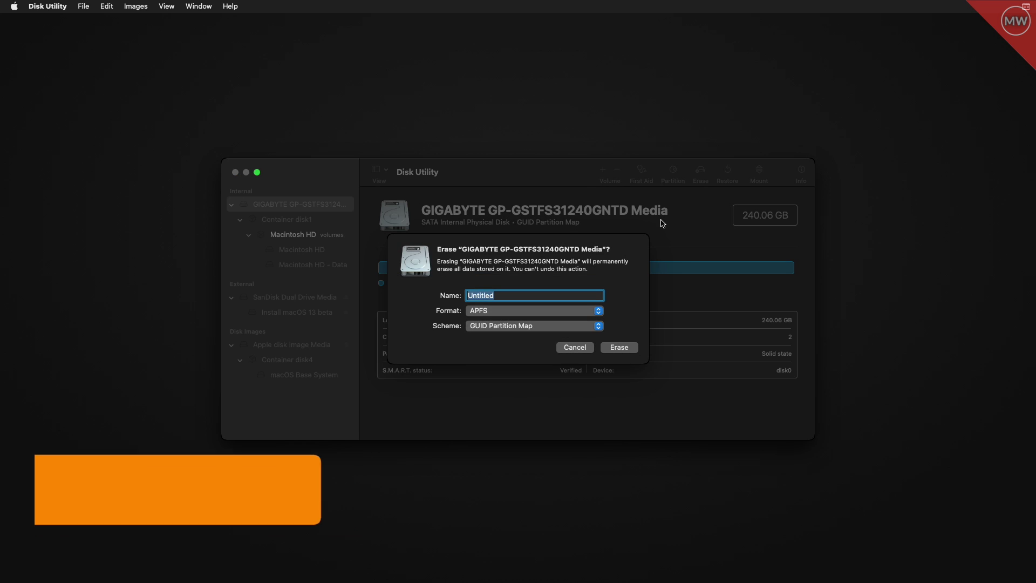
text(Macinto)
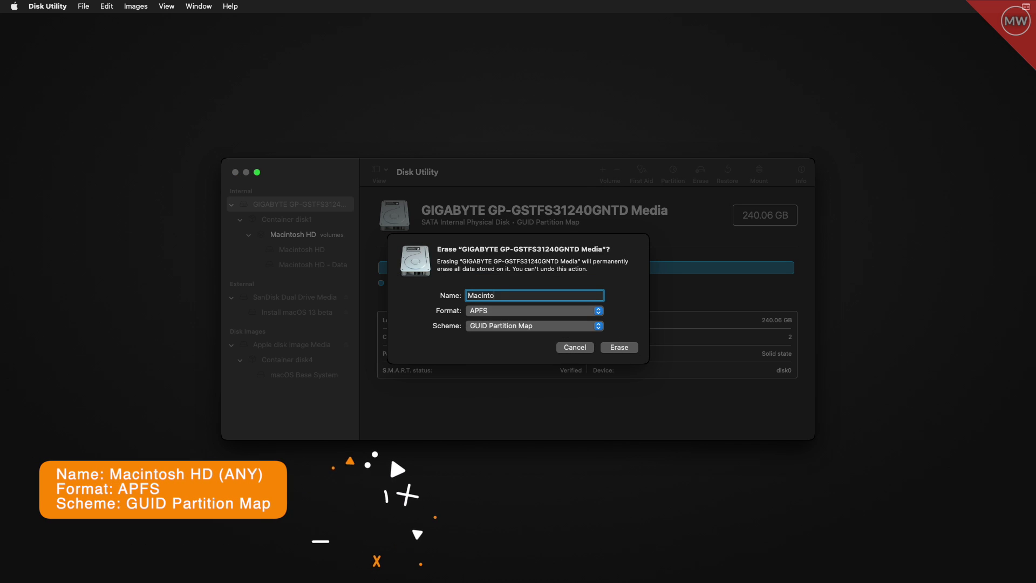
text(sh )
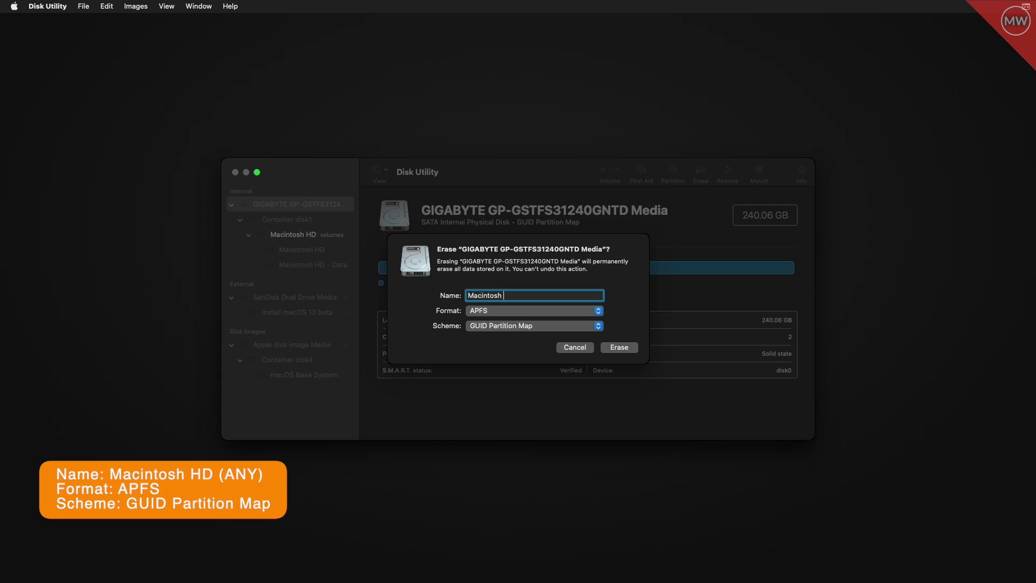
text(HD)
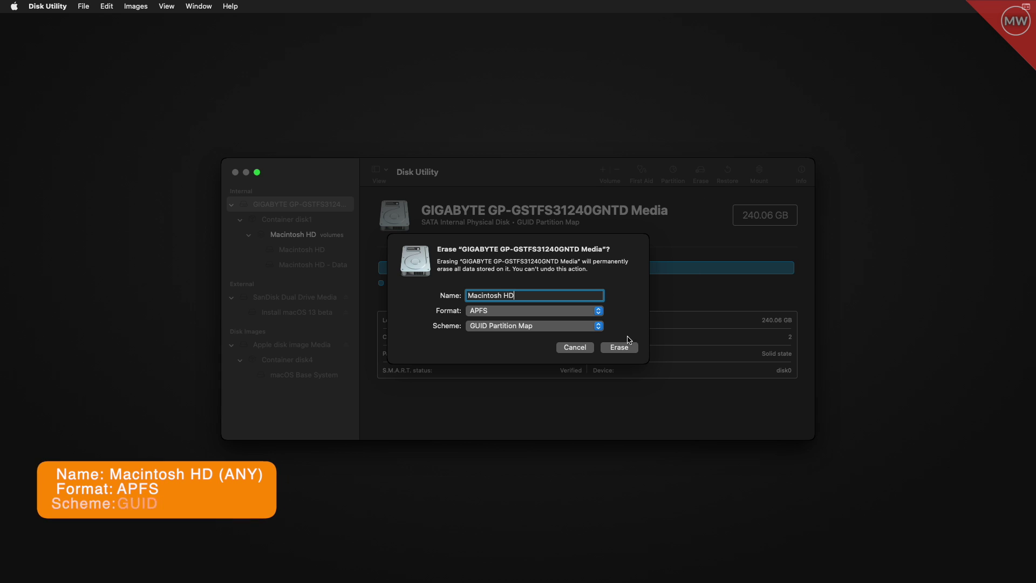
click(621, 346)
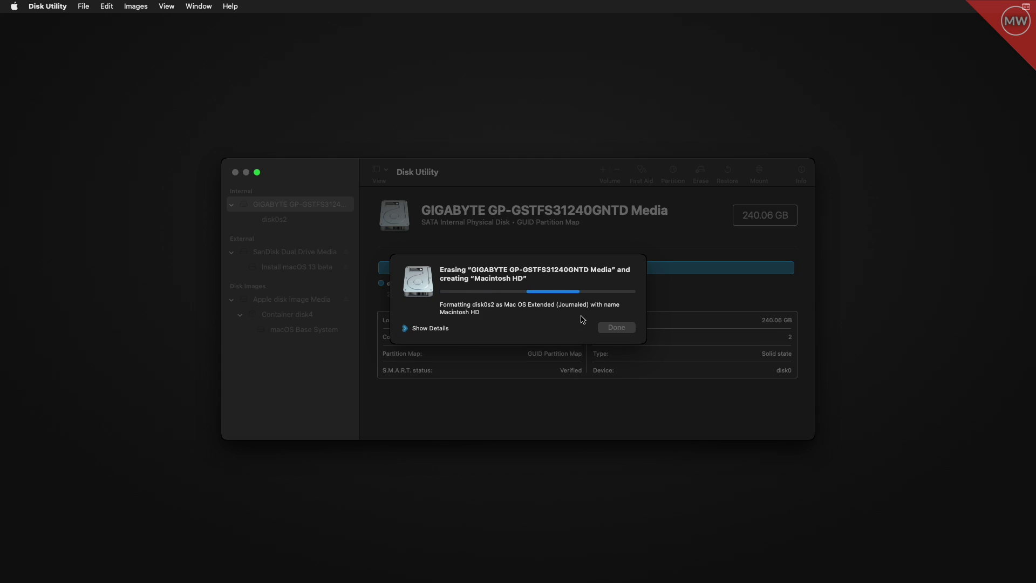
click(616, 327)
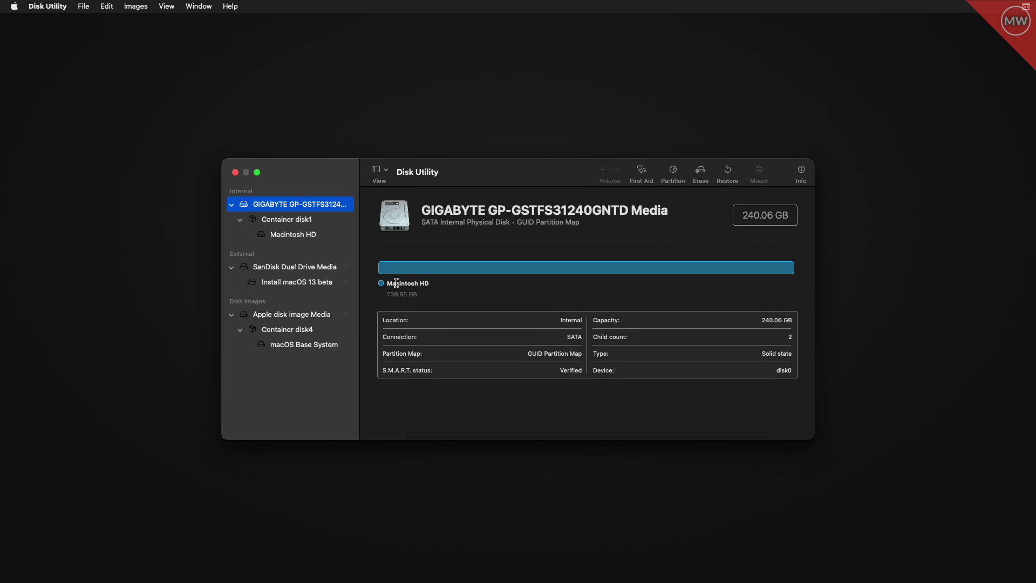
- Quit Disk Utility and launch Install macOS 13 beta from the Recovery list
click(235, 173)
click(462, 193)
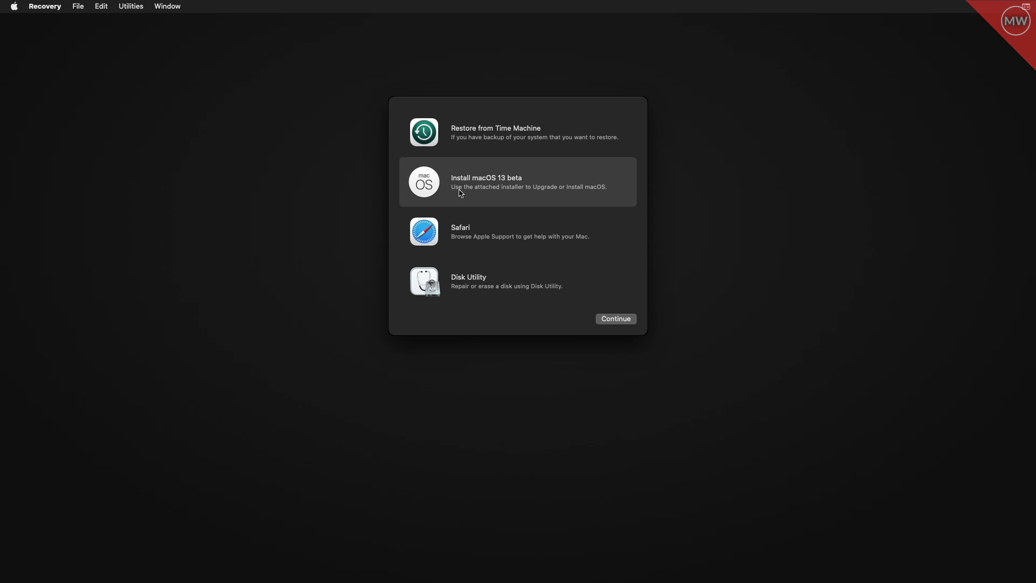
click(602, 319)
- Agree to the license and start installing onto Macintosh HD
click(518, 385)
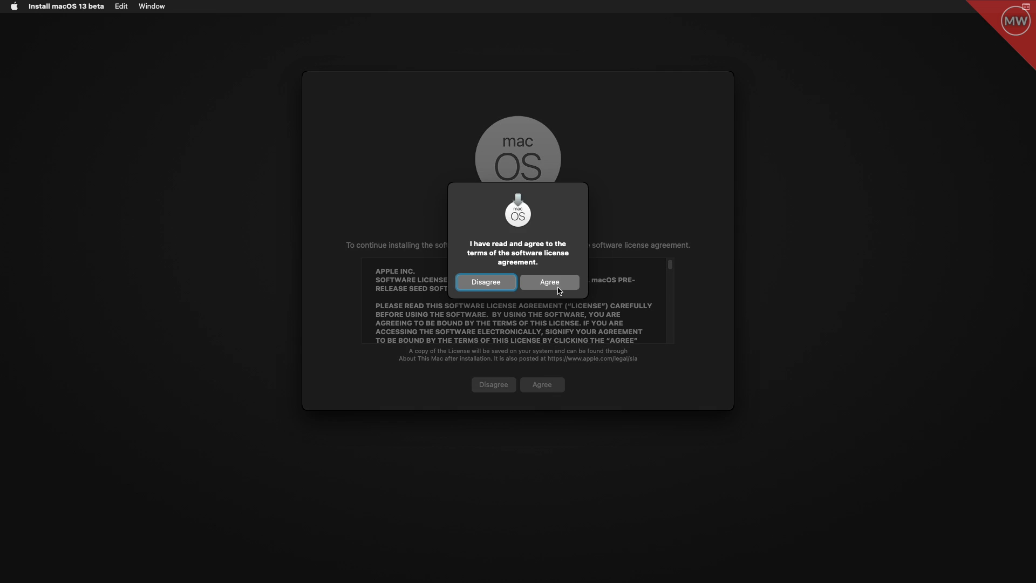
click(552, 280)
click(501, 337)
click(541, 385)
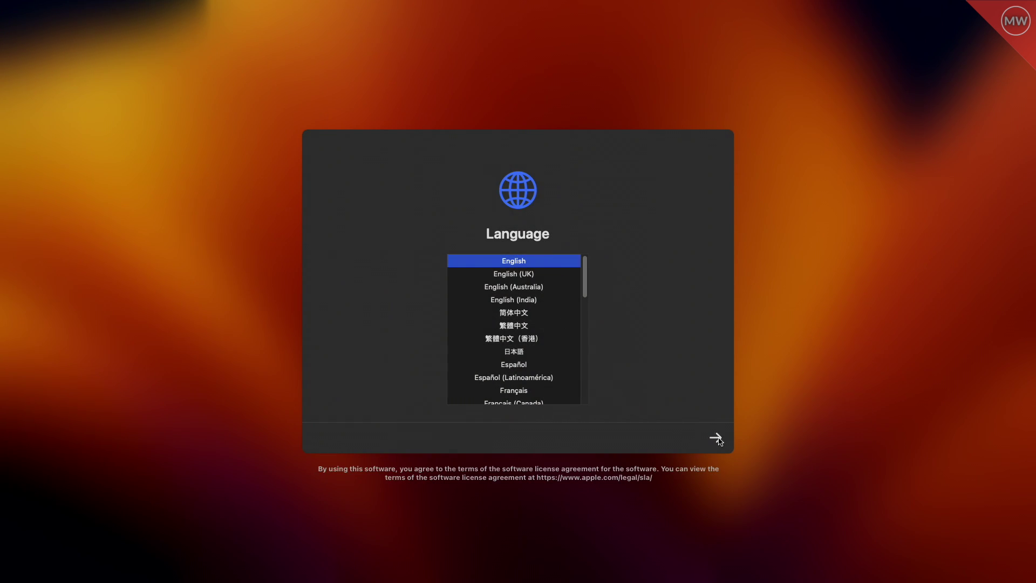
- Confirm English, the country/region and input settings, then skip accessibility and migration
click(716, 438)
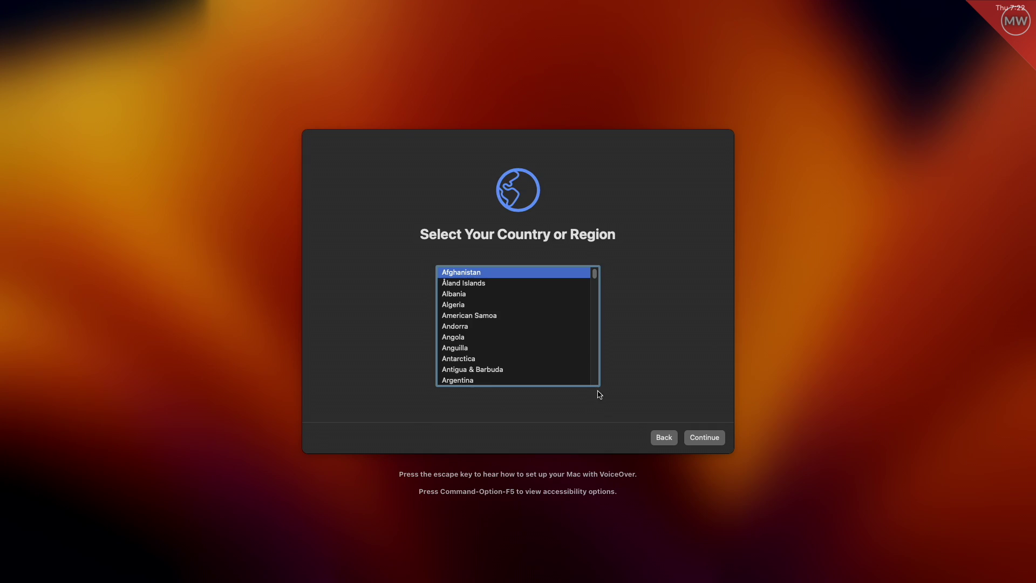
click(704, 437)
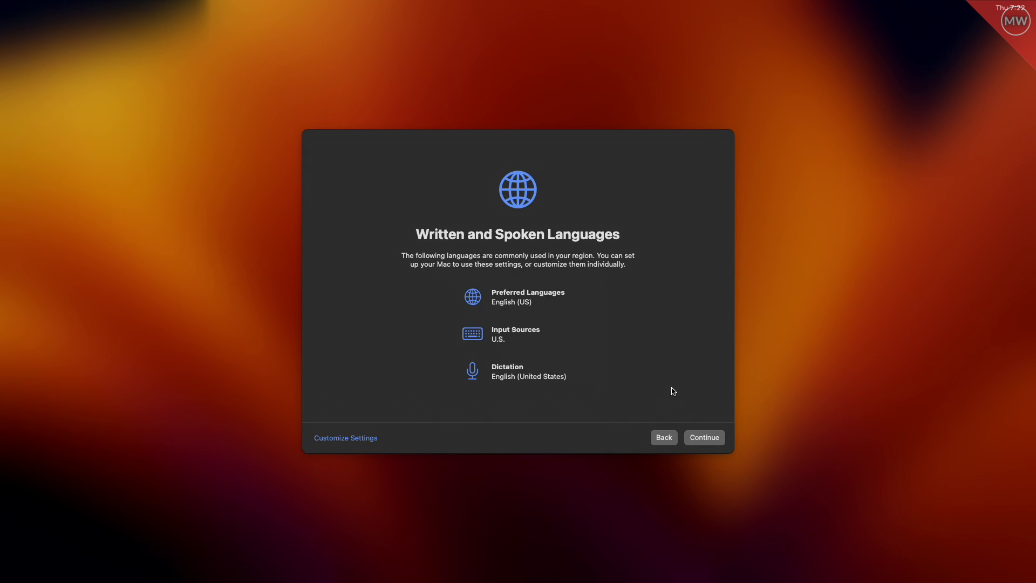
click(704, 438)
click(326, 438)
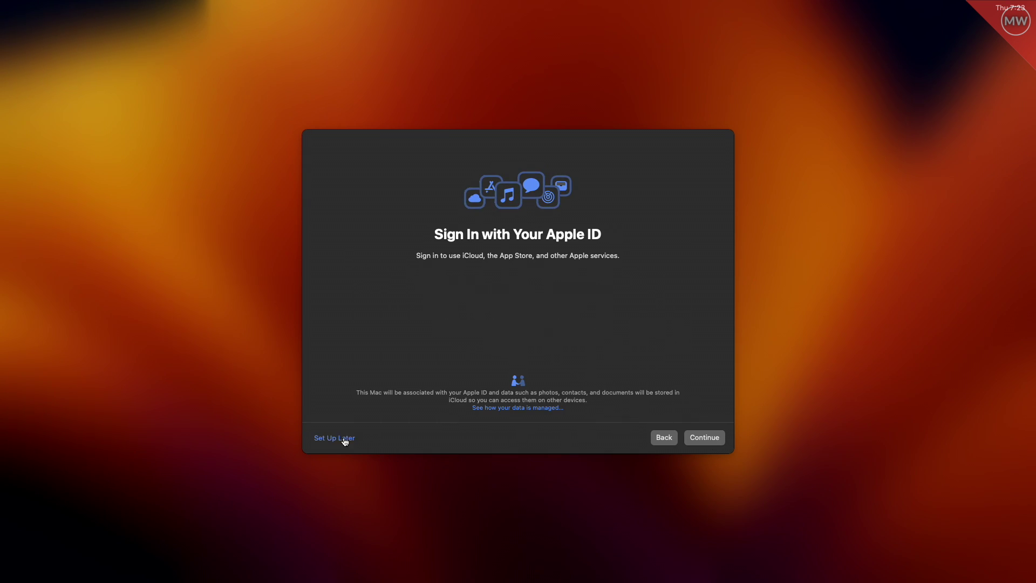
- Postpone Apple ID sign-in and agree to the terms and conditions
click(348, 438)
click(549, 341)
click(705, 438)
click(559, 337)
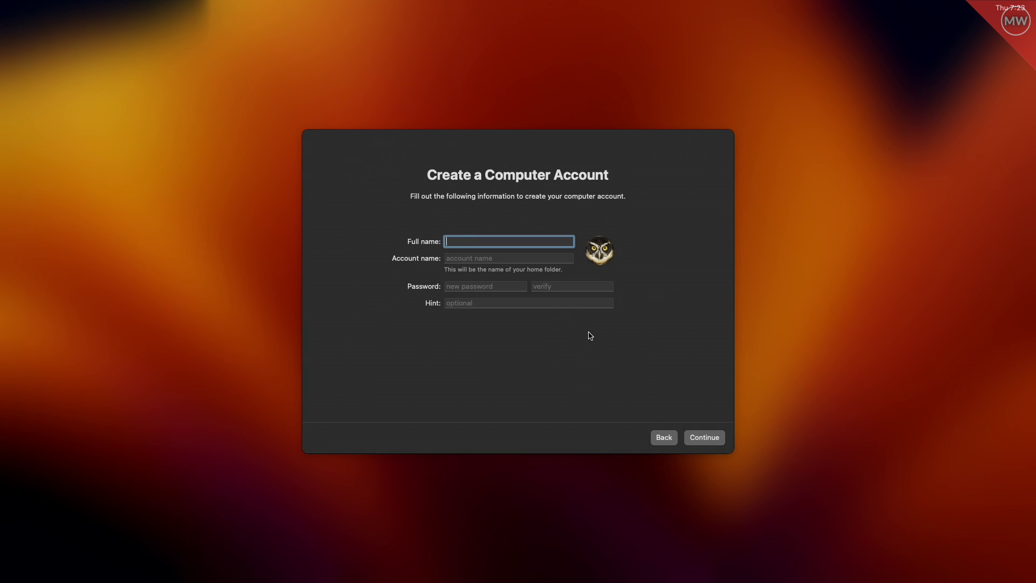
text(Macintos)
key(Tab)
key(Tab)
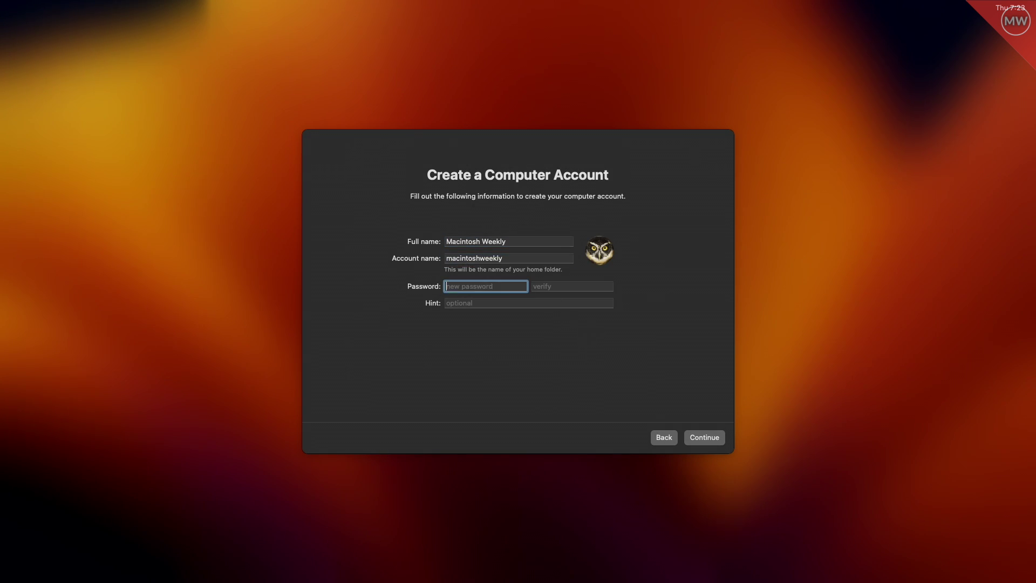
key(Tab)
click(600, 250)
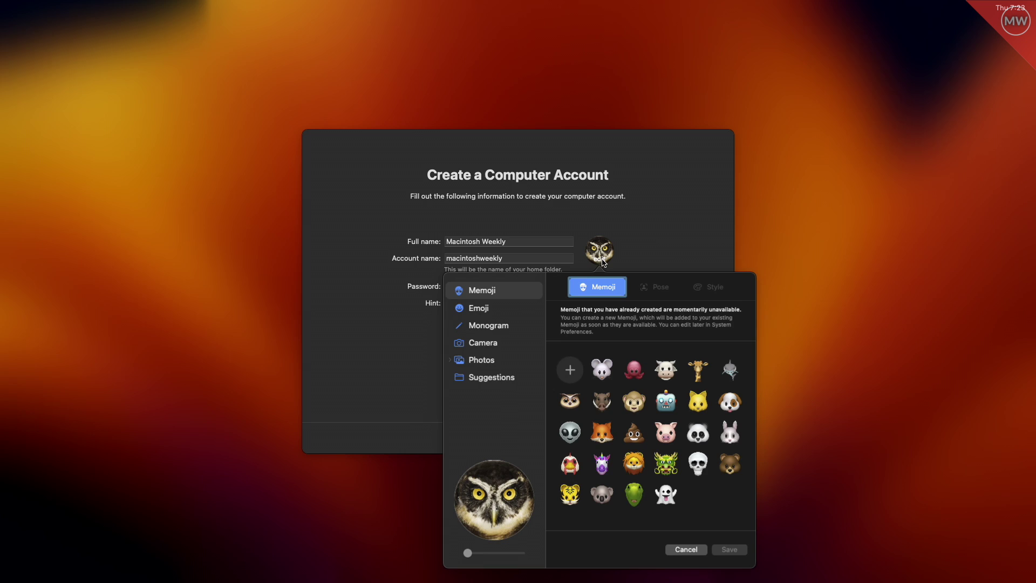
click(489, 325)
click(464, 517)
key(Return)
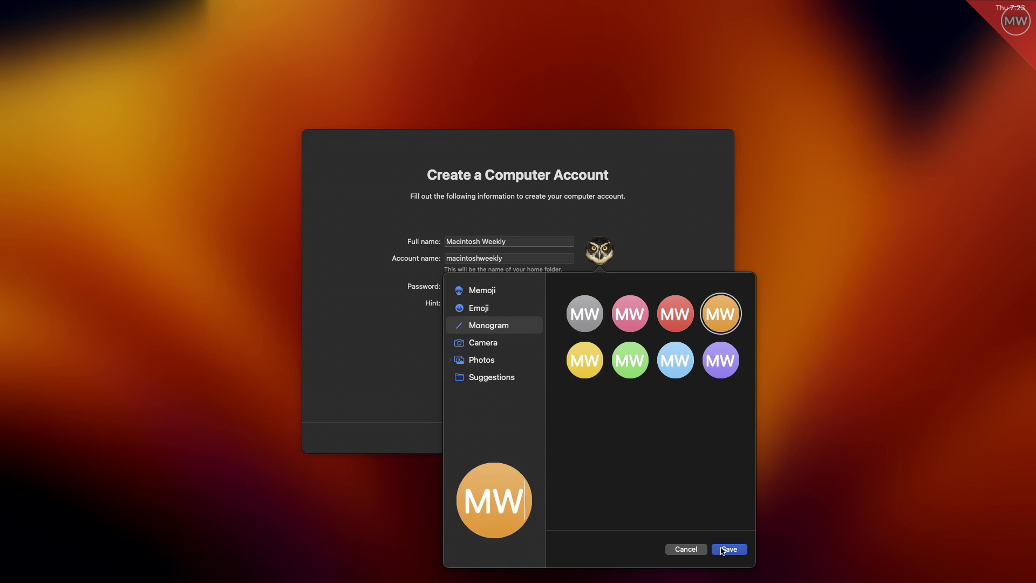
key(Return)
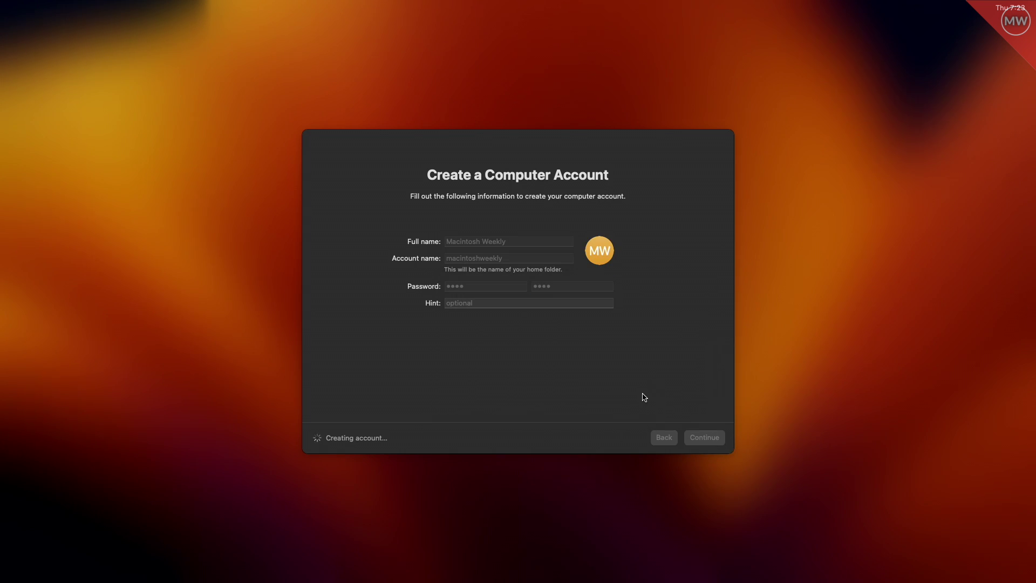
- Decline Location Services, accept the time zone, skip Screen Time and Siri sharing, choose Auto appearance
click(704, 437)
click(518, 331)
click(704, 437)
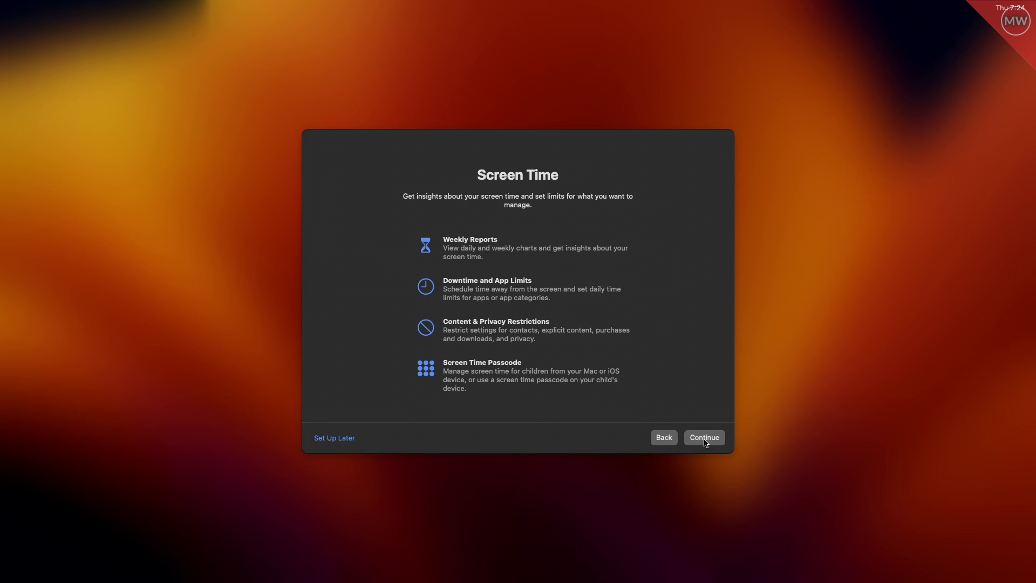
click(496, 340)
click(704, 439)
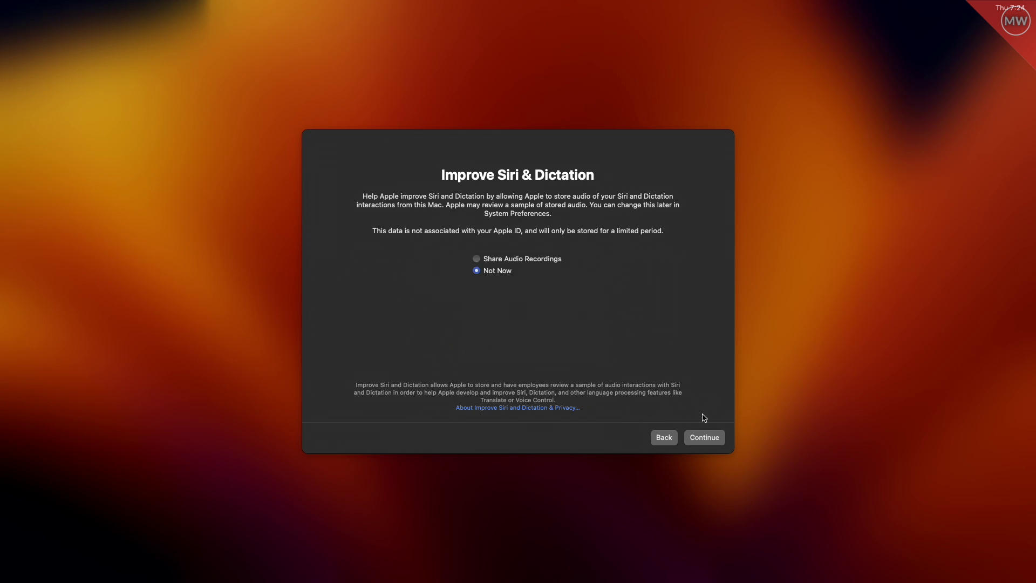
click(704, 438)
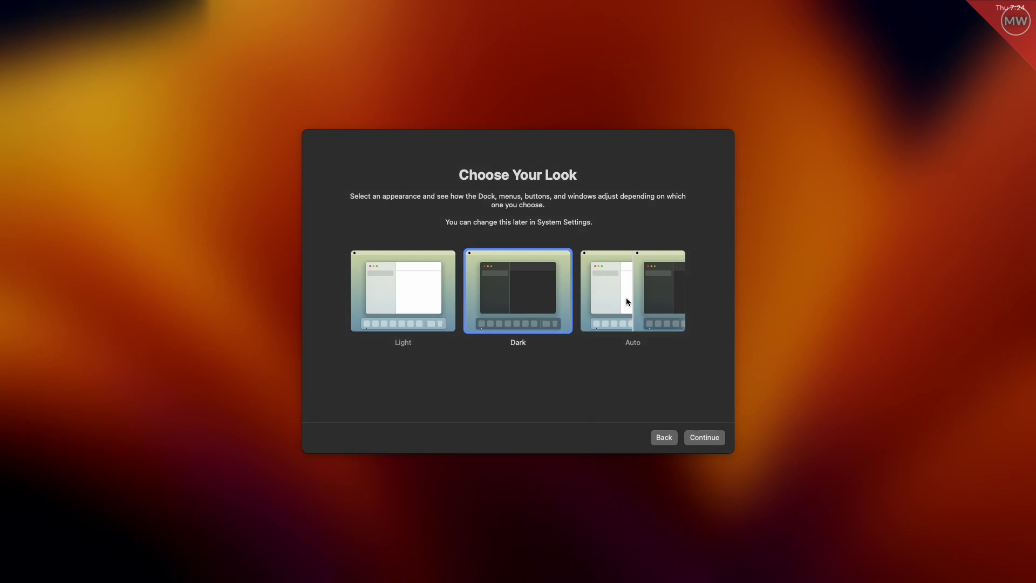
click(628, 301)
click(705, 437)
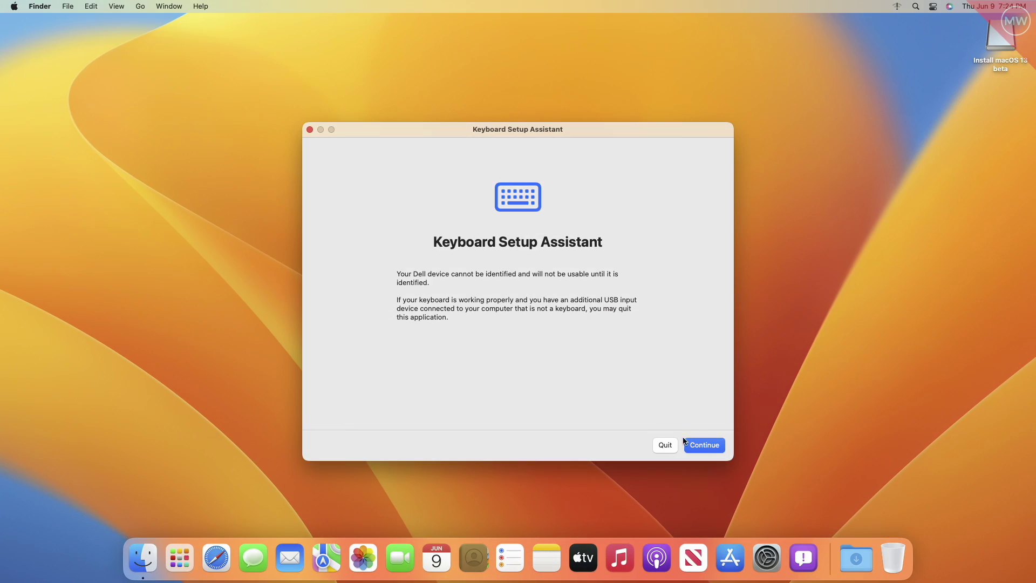
- Identify the keyboard with the Z key, close Keyboard Setup, and show About This Mac
click(687, 444)
key(z)
click(705, 445)
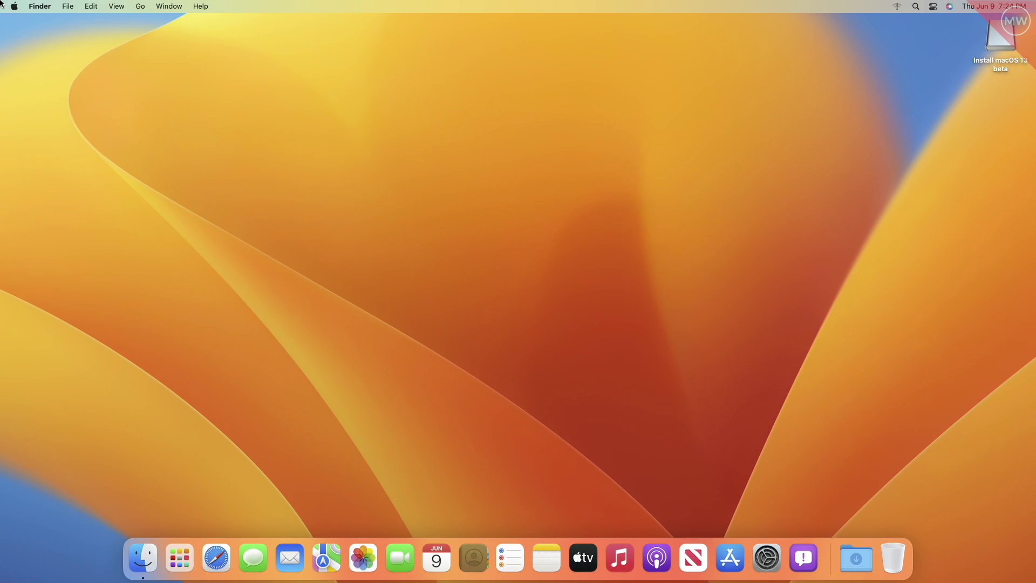
click(3, 5)
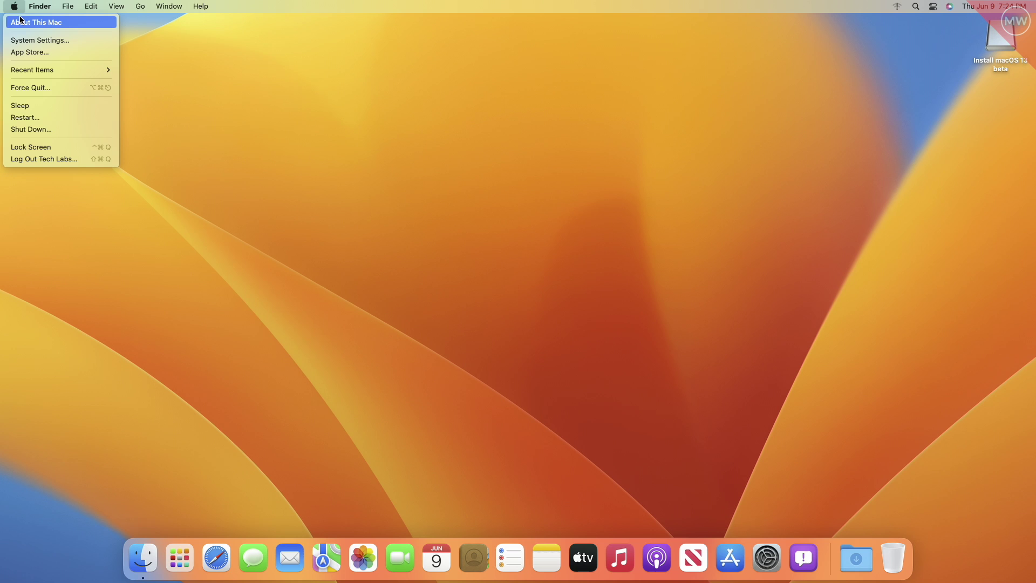
click(22, 21)
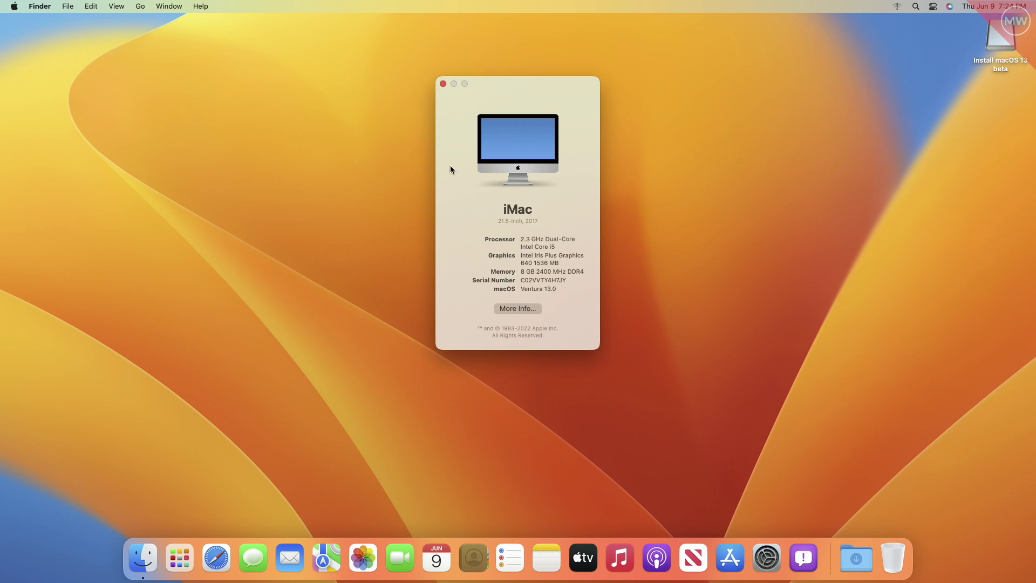